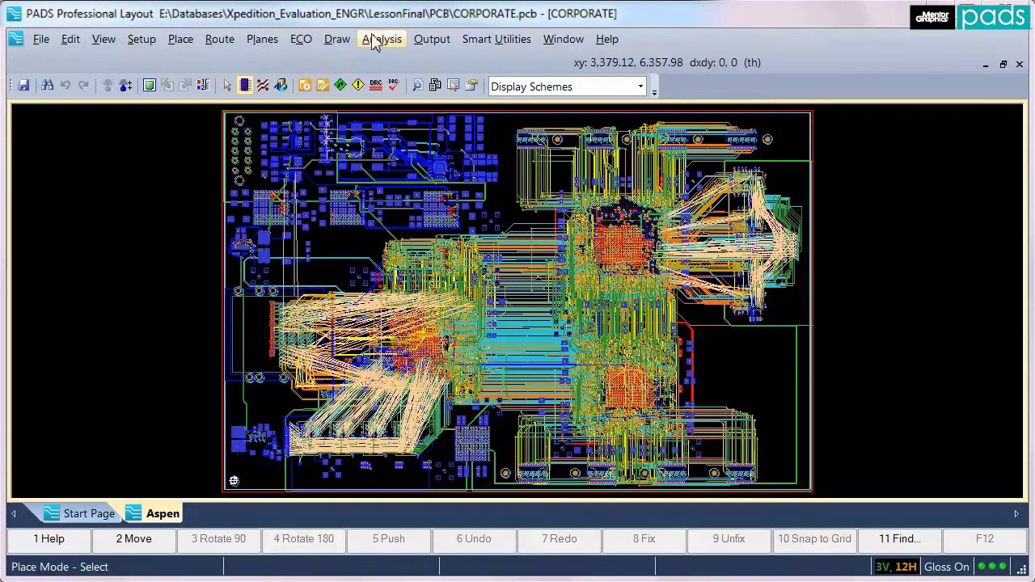
Export the PADS board to HyperLynx SI/PI/Thermal so it opens in BoardSim as Aspen.hyp
click(380, 38)
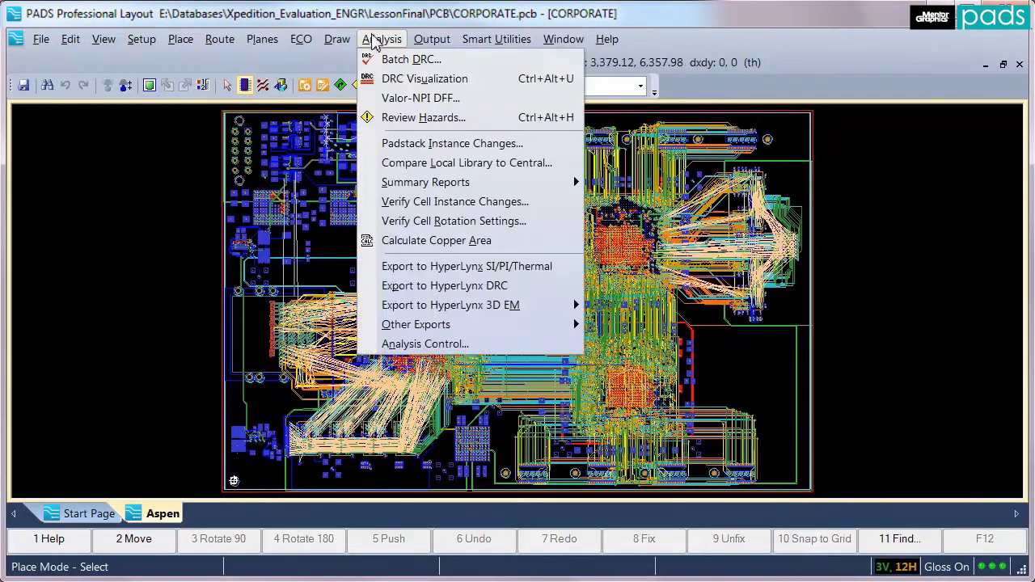
click(556, 267)
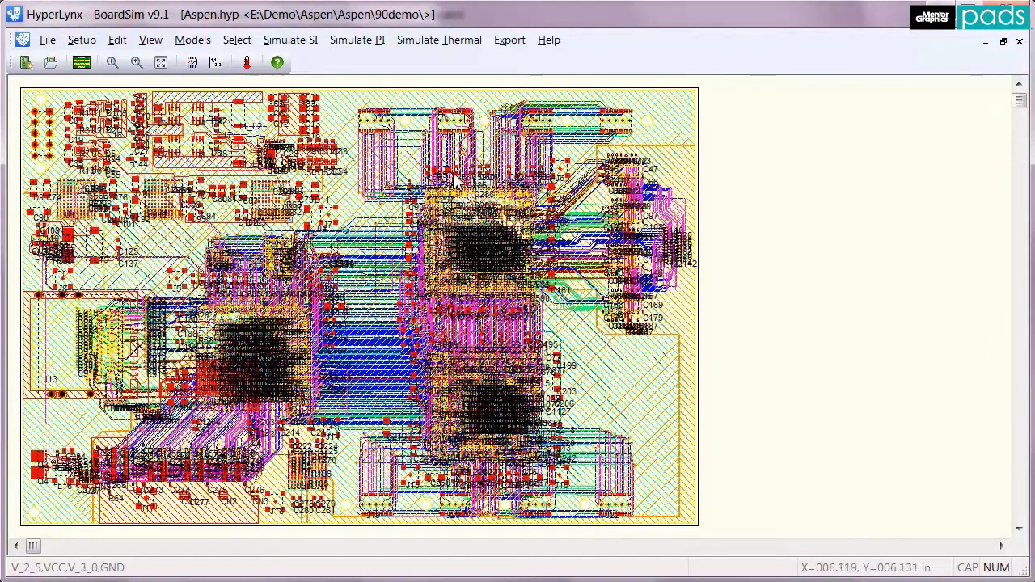
Run a thermal simulation, close the Components table and widen the ThermalSim map (U21 peaks at 46.6 °C)
click(439, 39)
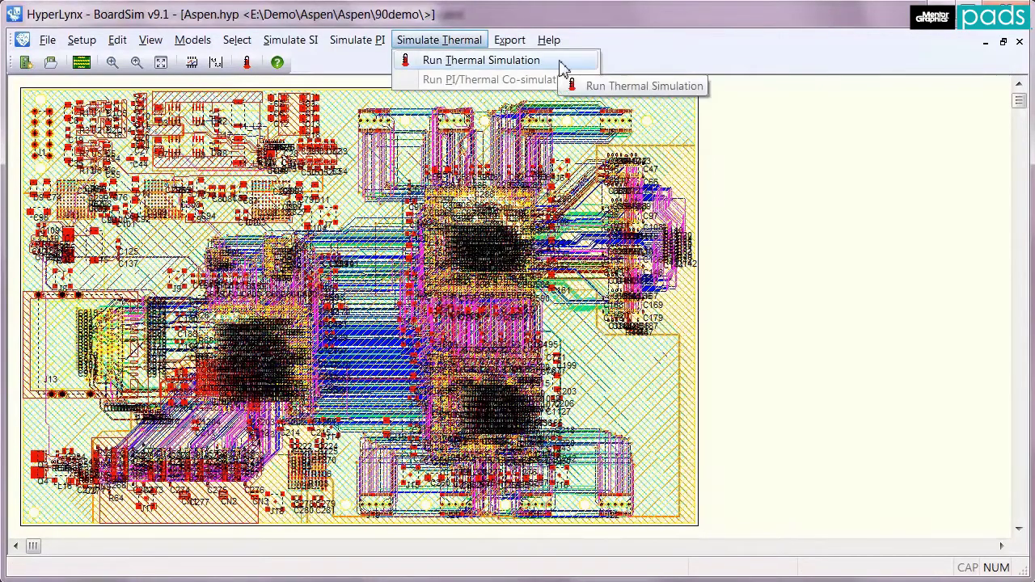
click(563, 65)
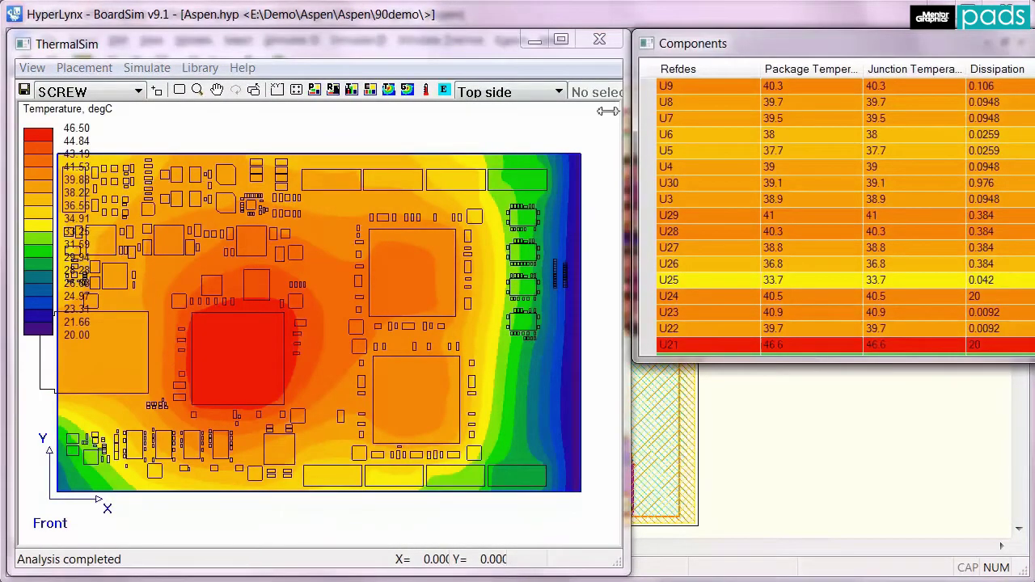
click(616, 147)
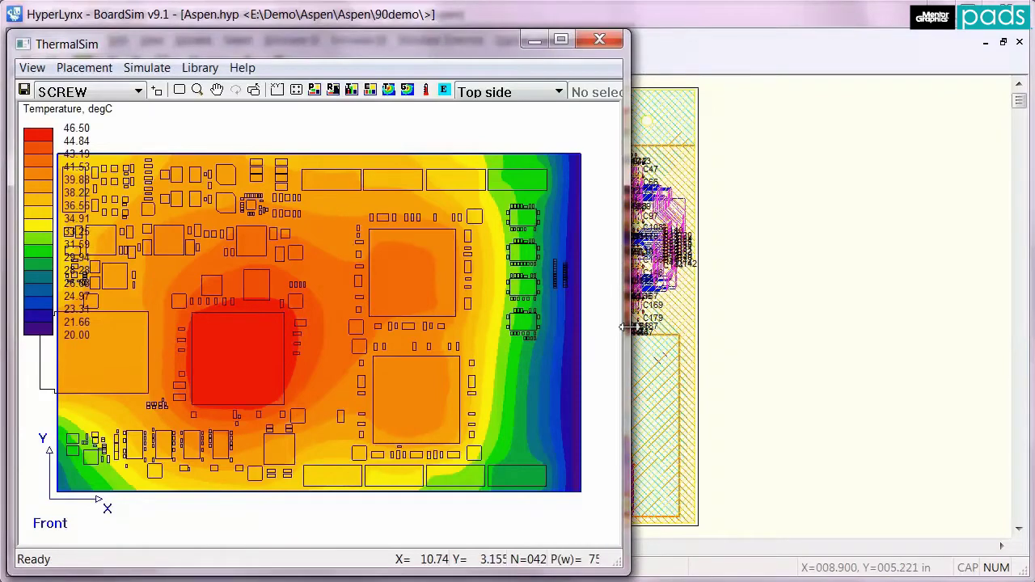
drag(625, 327, 788, 339)
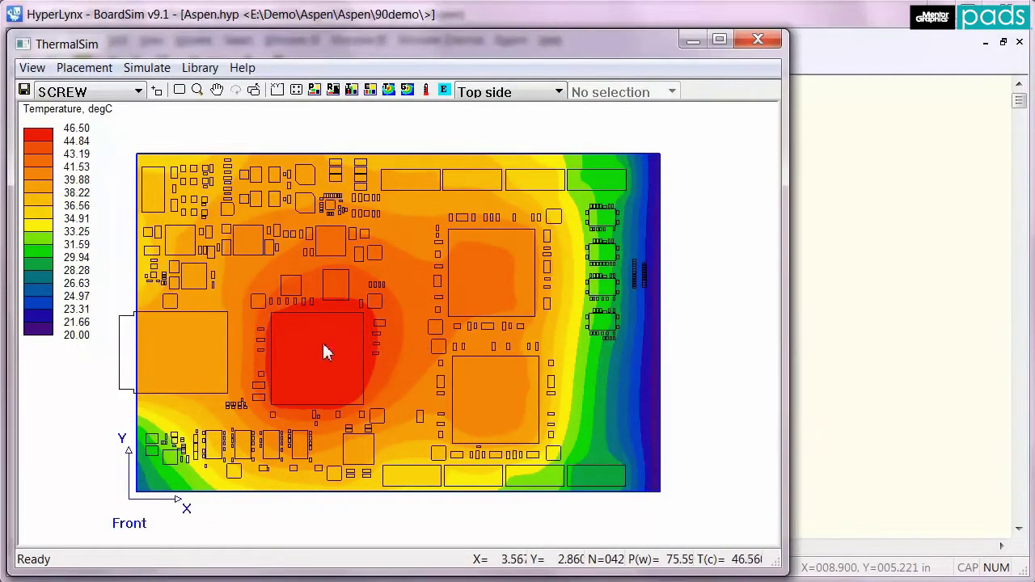
click(81, 67)
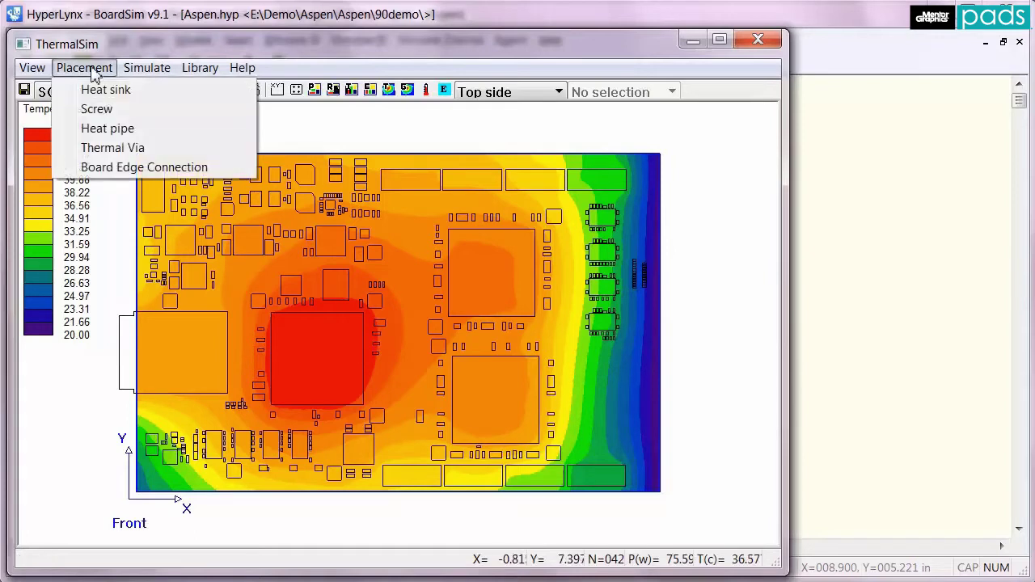
Place HeatSink1 on the hottest chip and re-simulate, lowering the peak to 34.5 °C
click(203, 98)
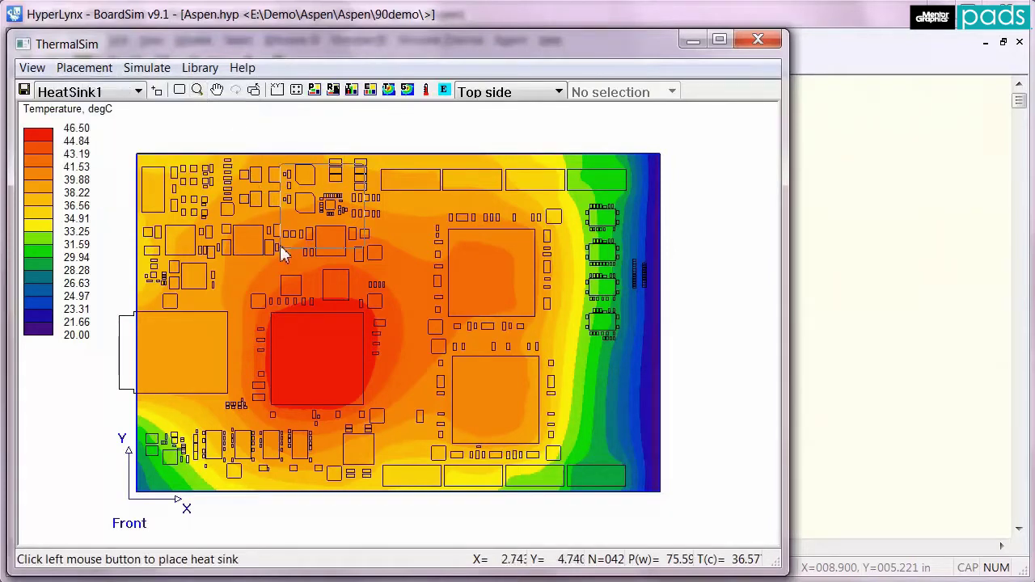
click(295, 368)
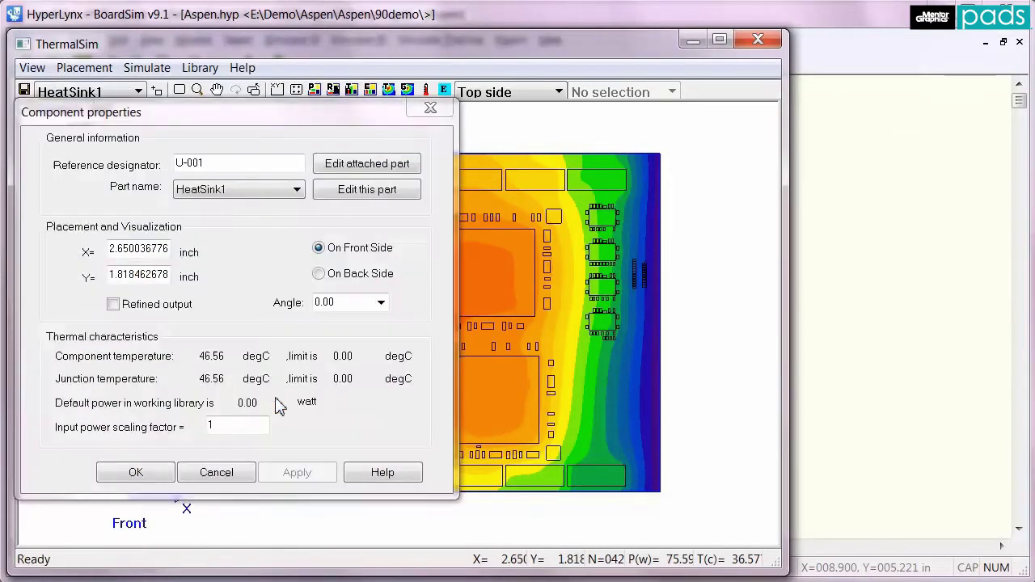
click(149, 476)
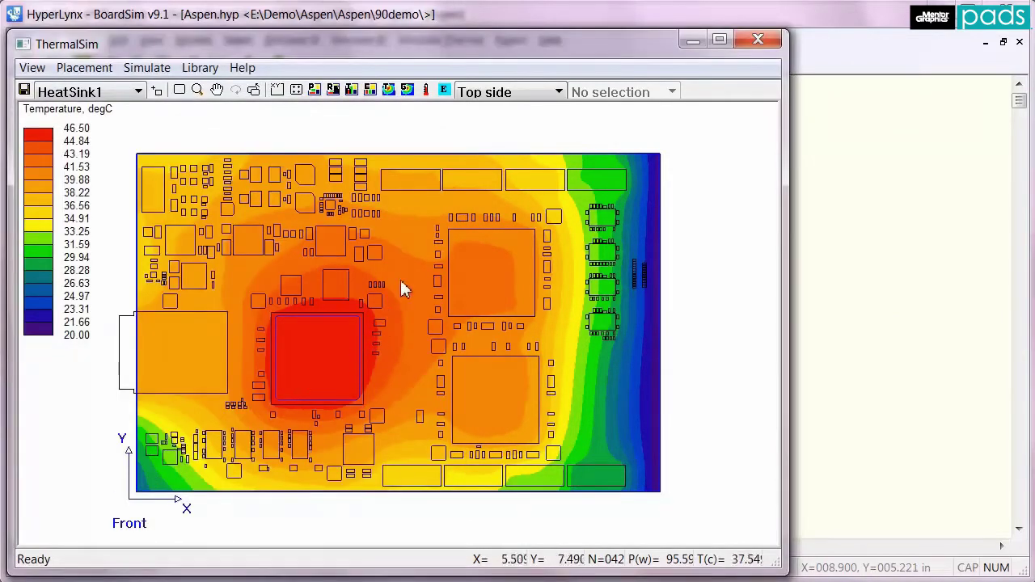
click(428, 91)
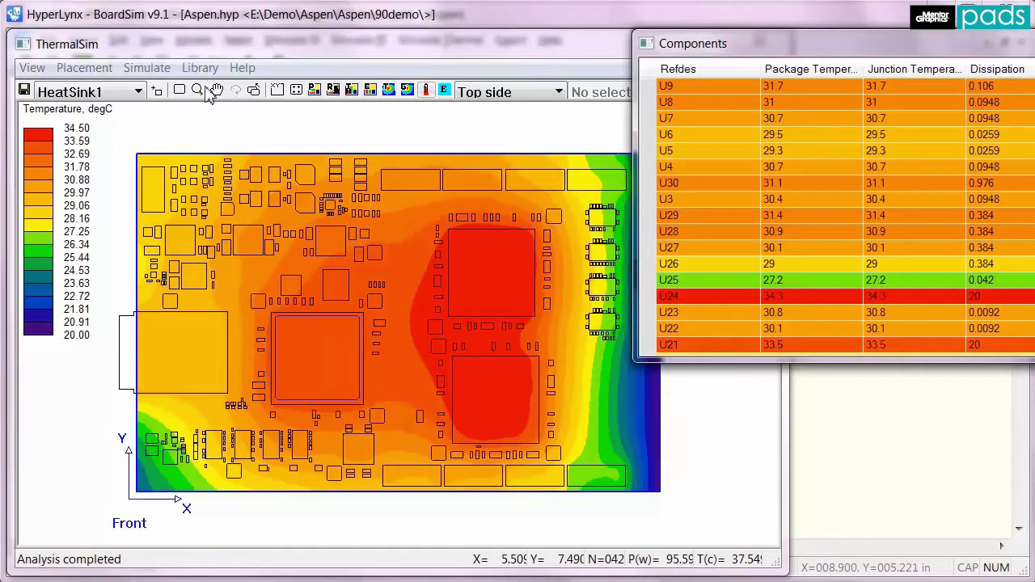
key(Escape)
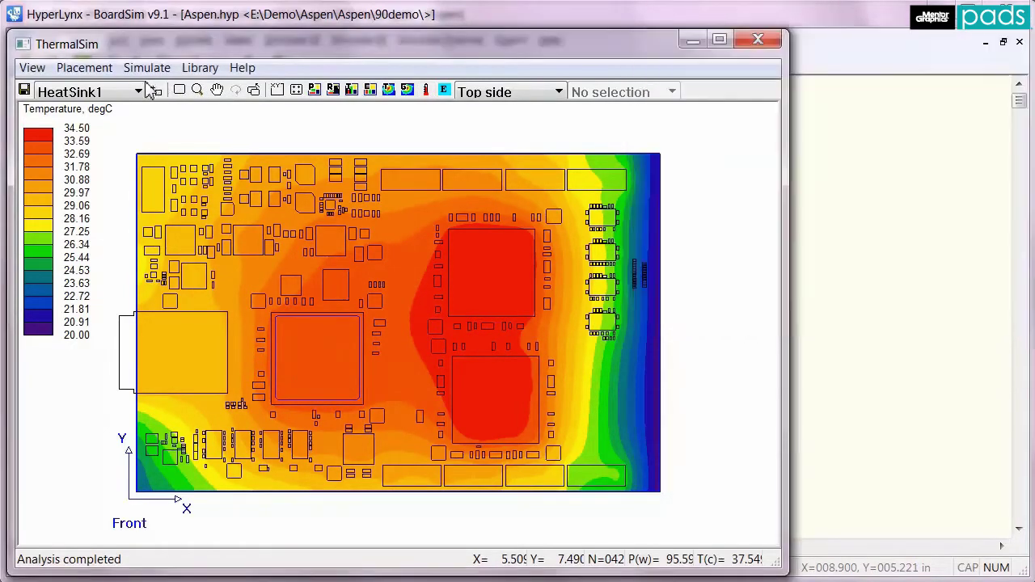
Place mounting screws at the board's lower-left and lower-right corners
click(98, 71)
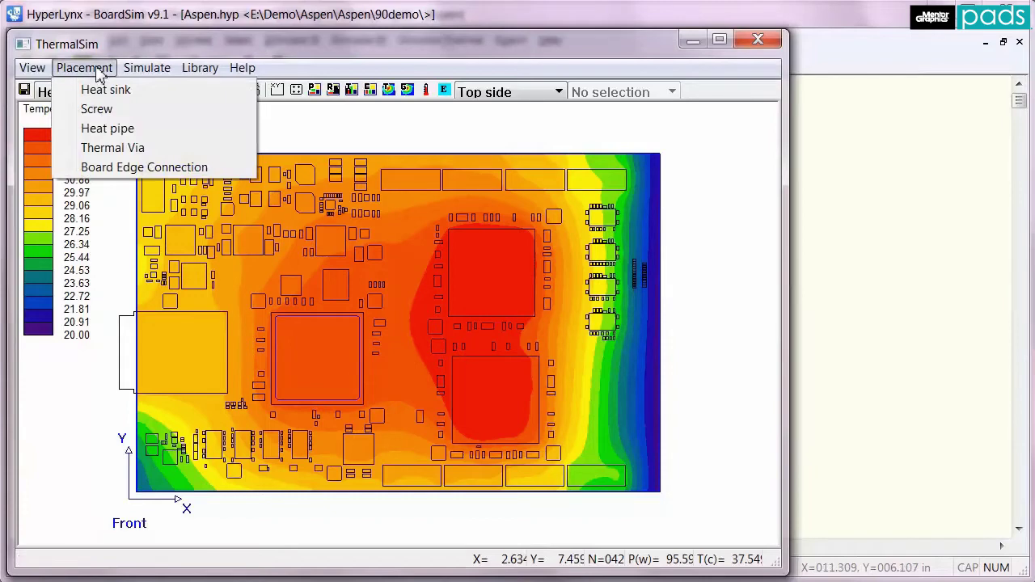
click(108, 109)
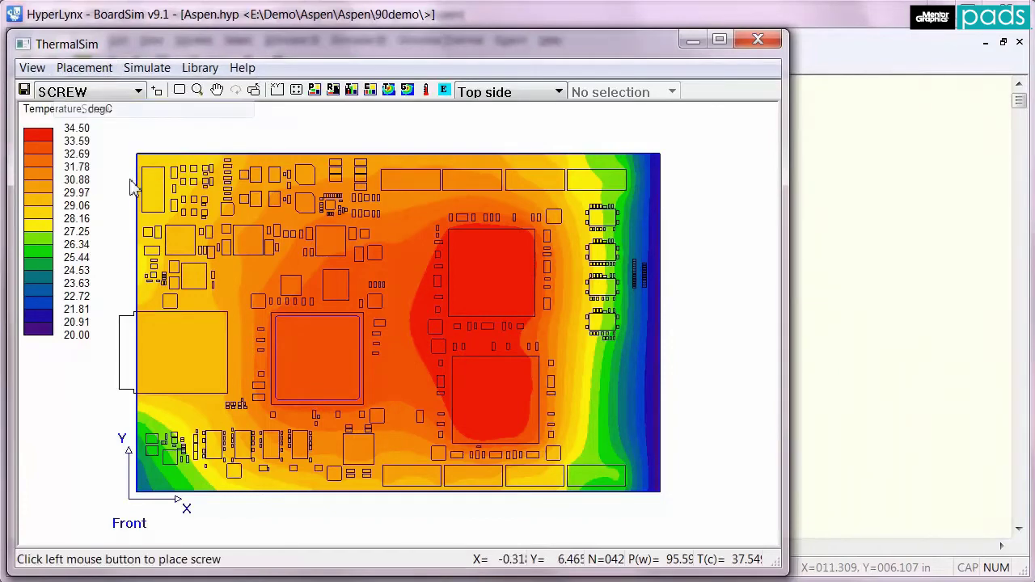
click(149, 484)
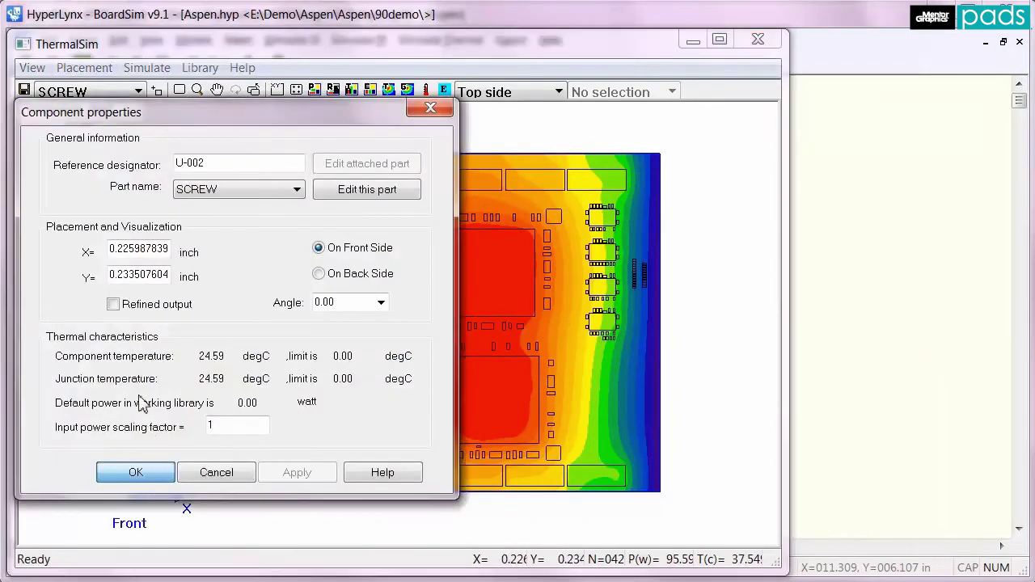
click(135, 472)
click(139, 92)
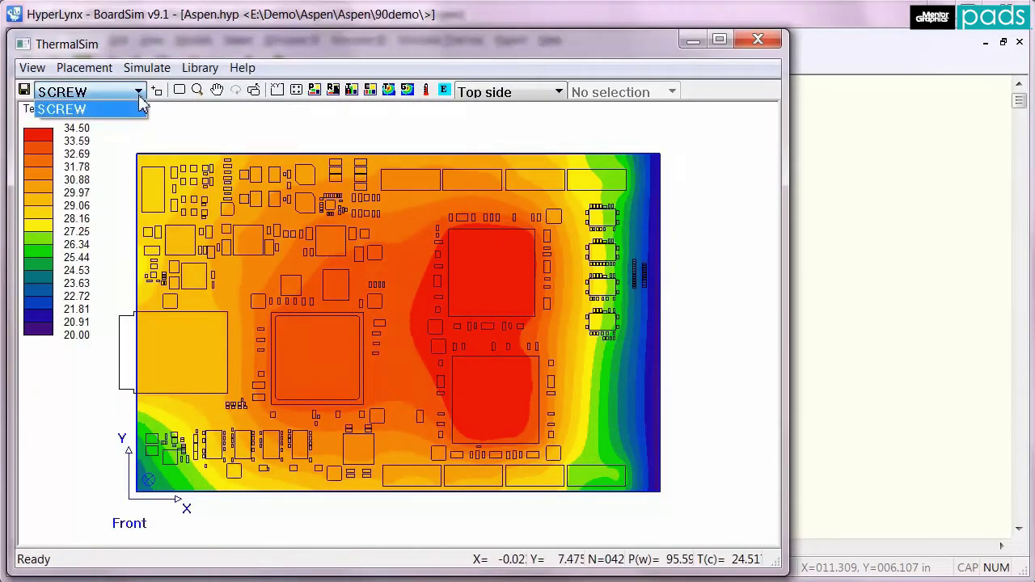
click(139, 115)
click(84, 68)
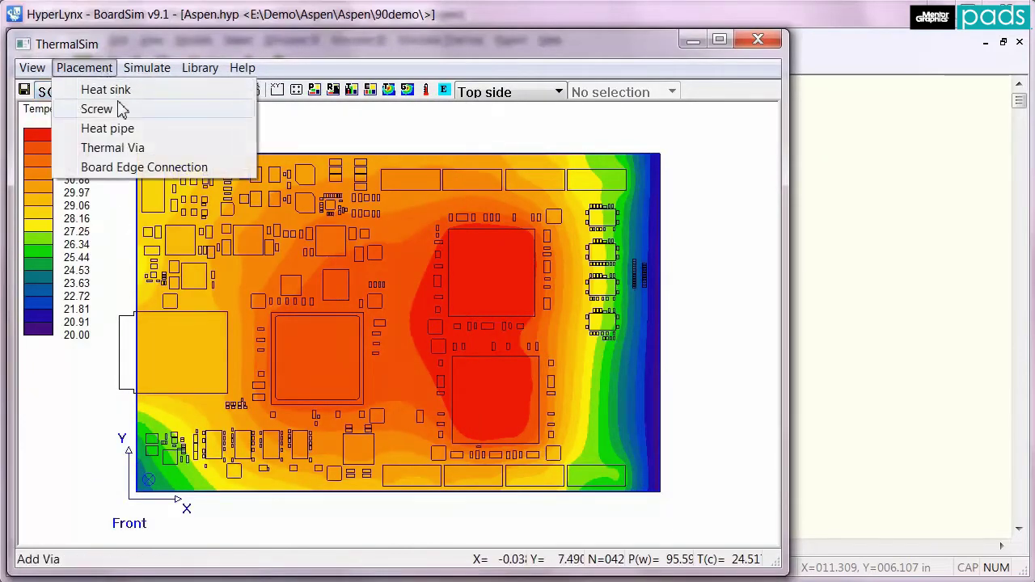
click(118, 106)
click(651, 482)
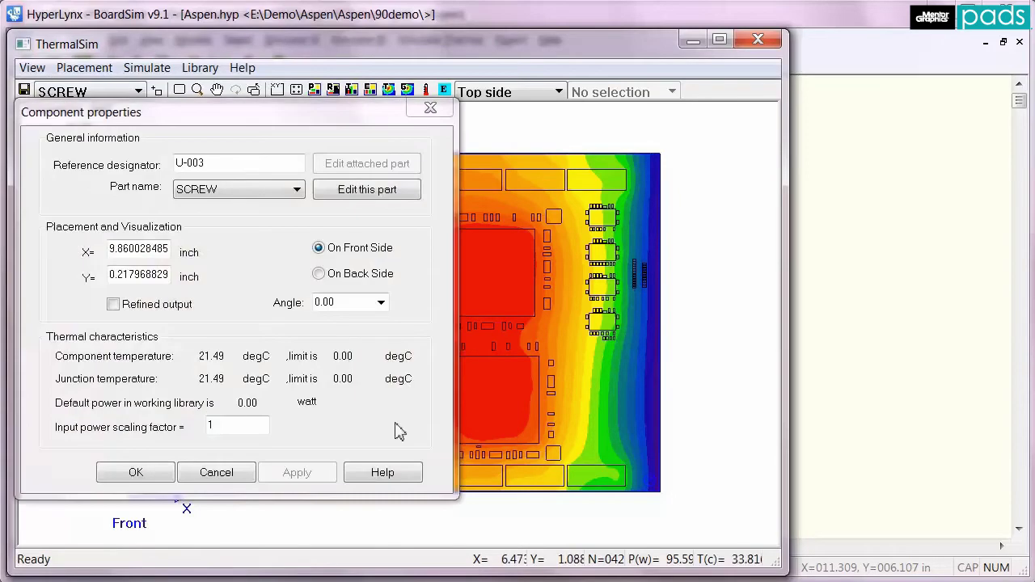
click(138, 473)
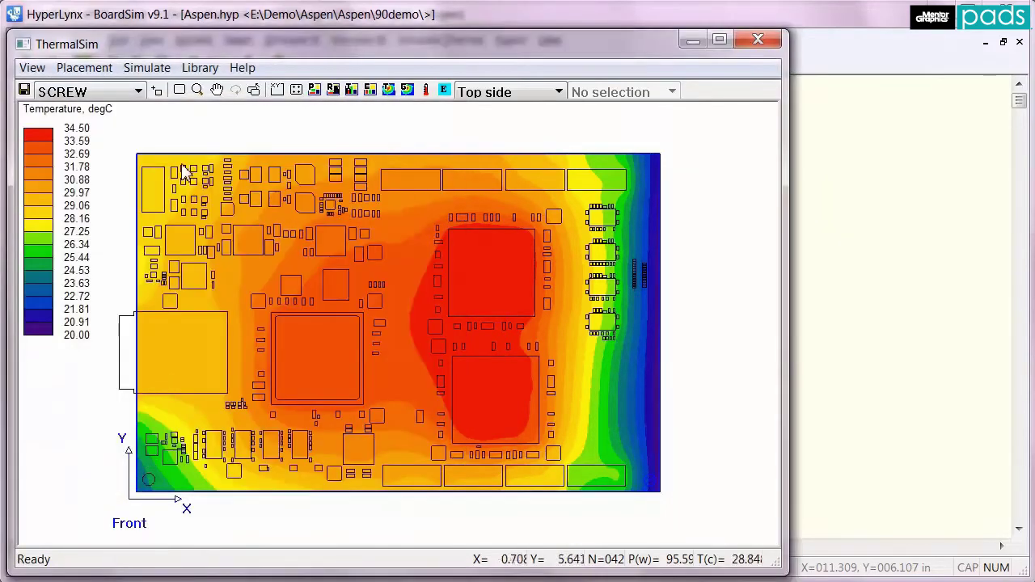
Add a screw near the board centre and re-simulate, bringing the peak to 31.6 °C
click(84, 68)
click(97, 104)
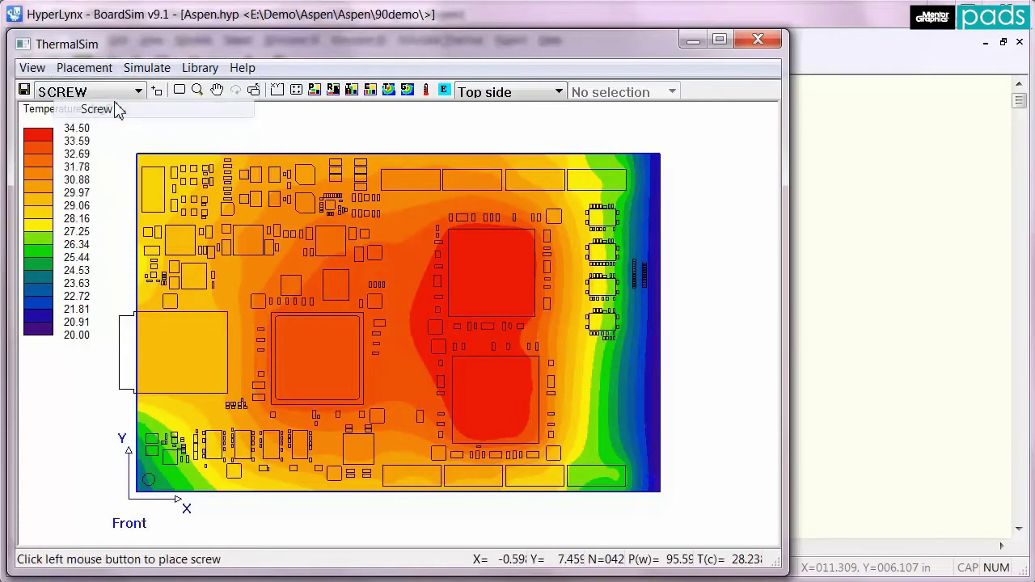
click(412, 336)
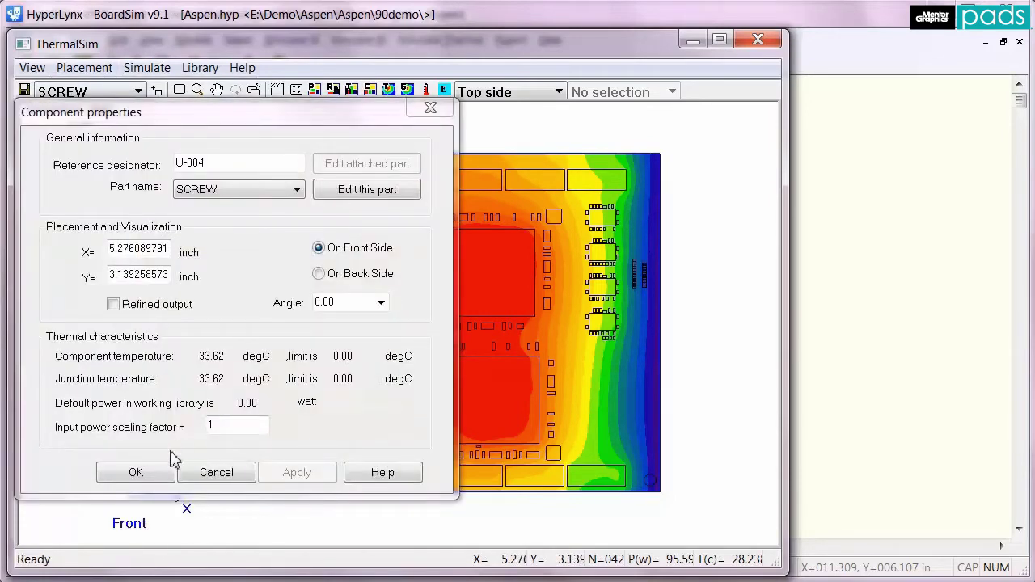
click(135, 473)
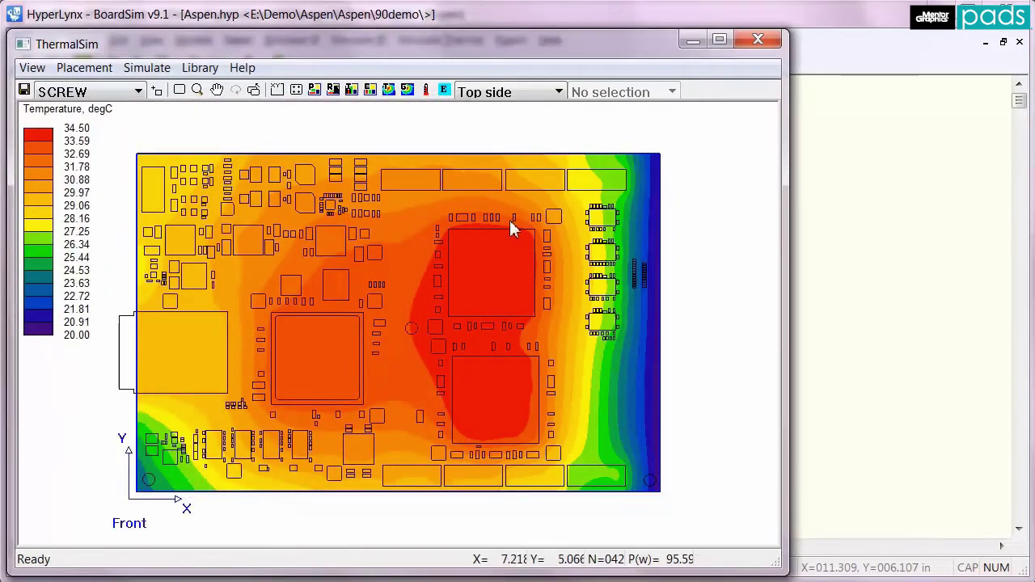
click(428, 92)
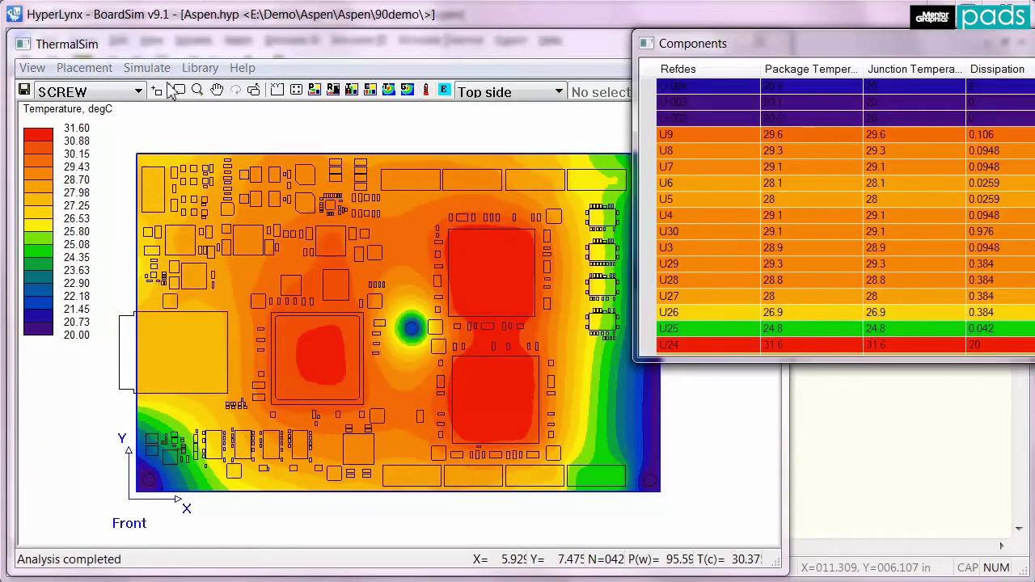
Switch the thermal map to 3D and tilt the board to inspect the heat sink
click(121, 87)
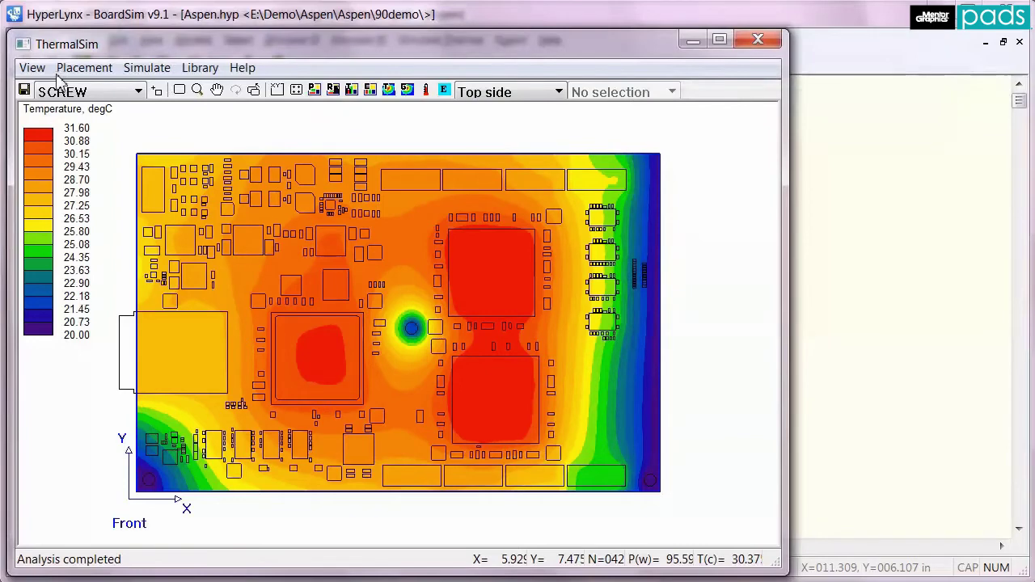
click(32, 68)
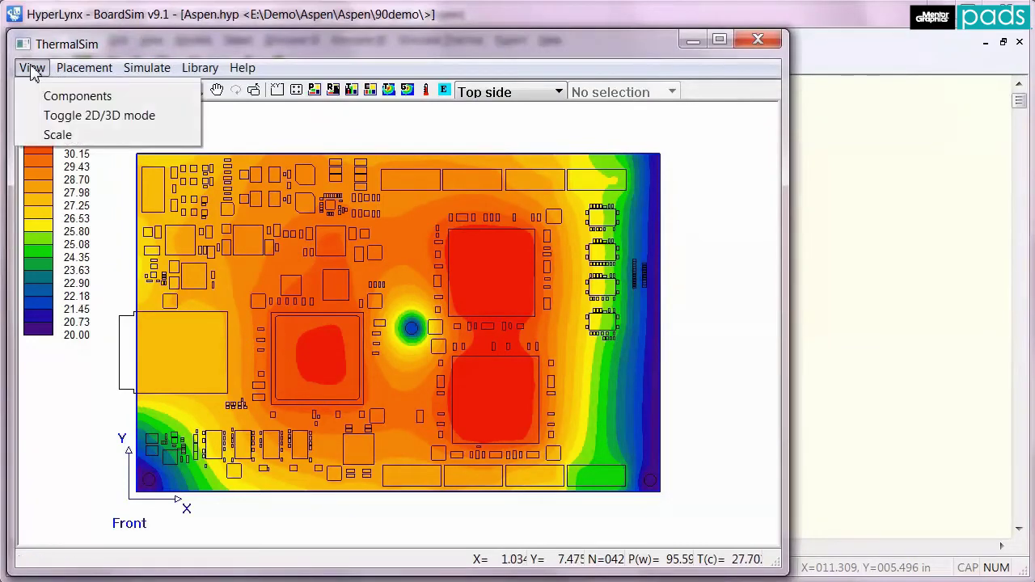
click(61, 119)
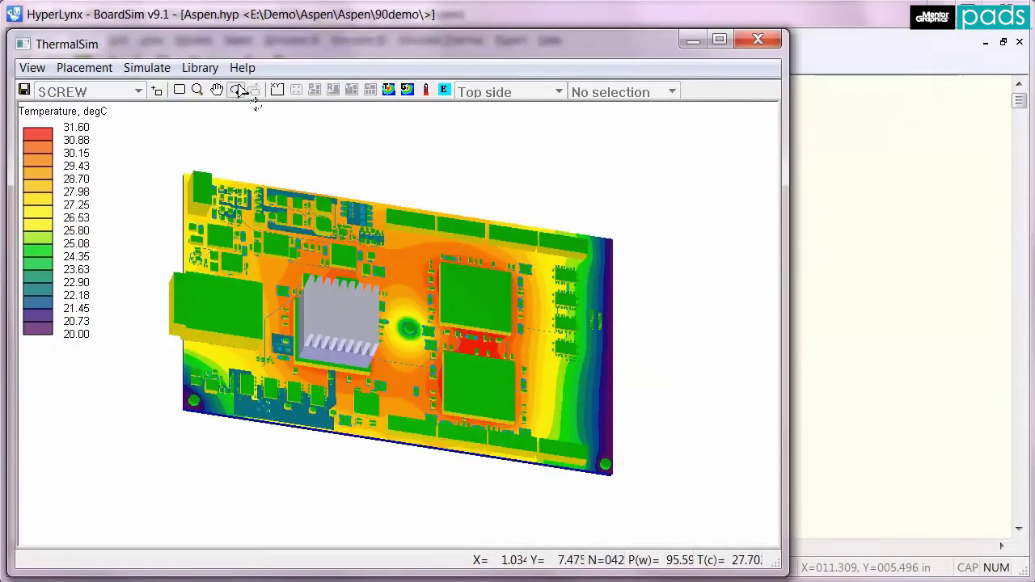
drag(458, 329, 536, 356)
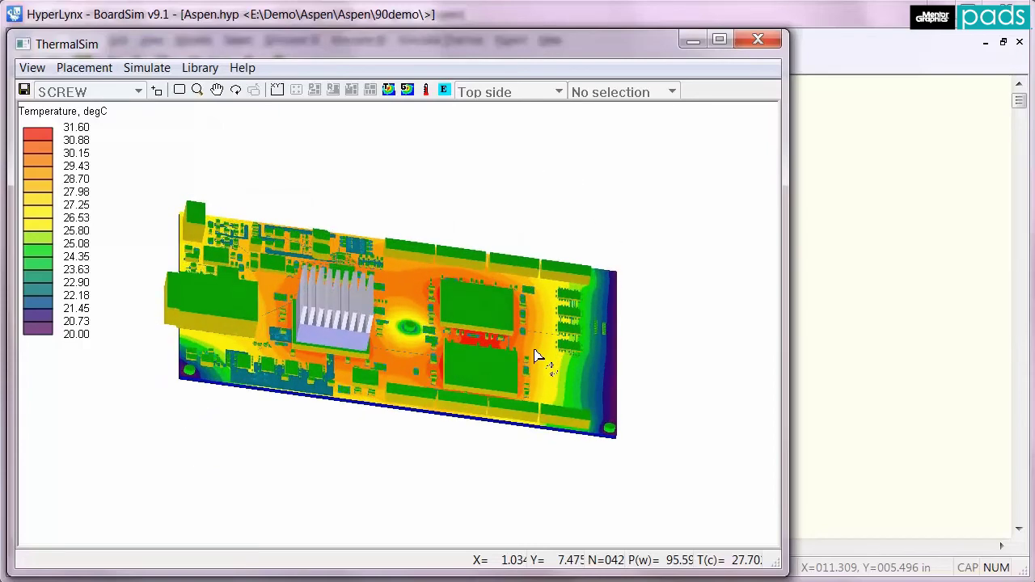
click(31, 68)
click(49, 111)
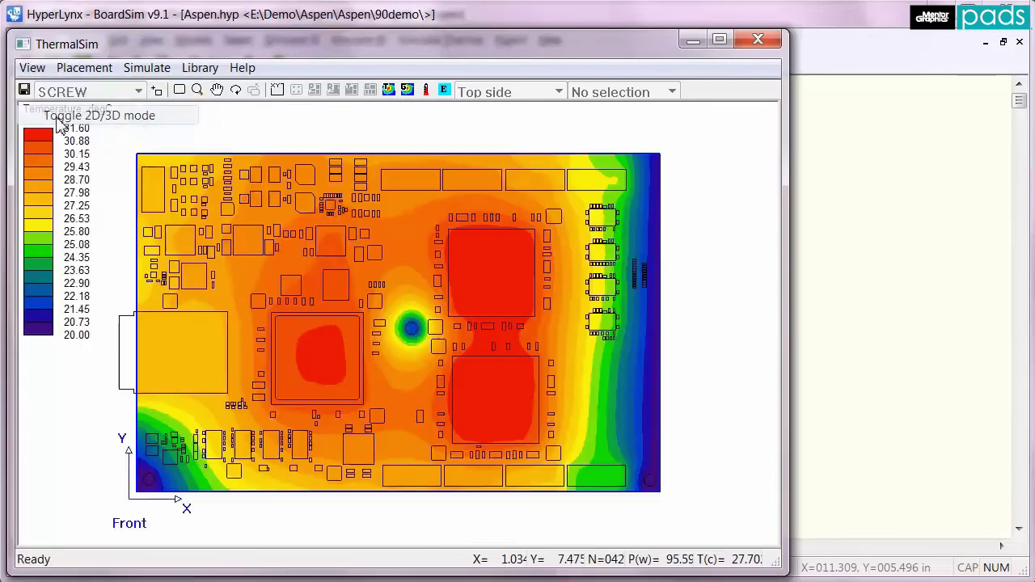
click(557, 94)
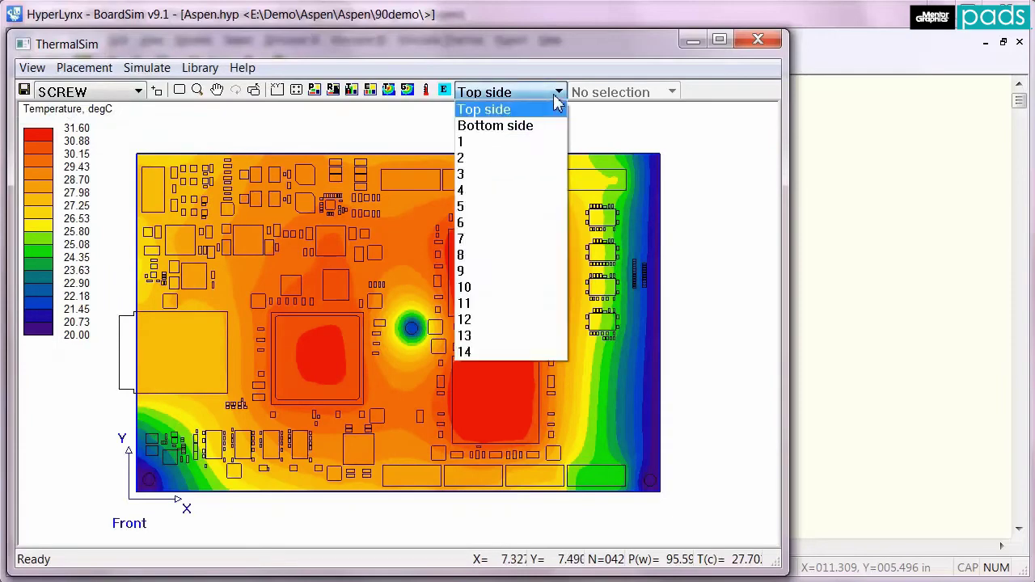
click(530, 146)
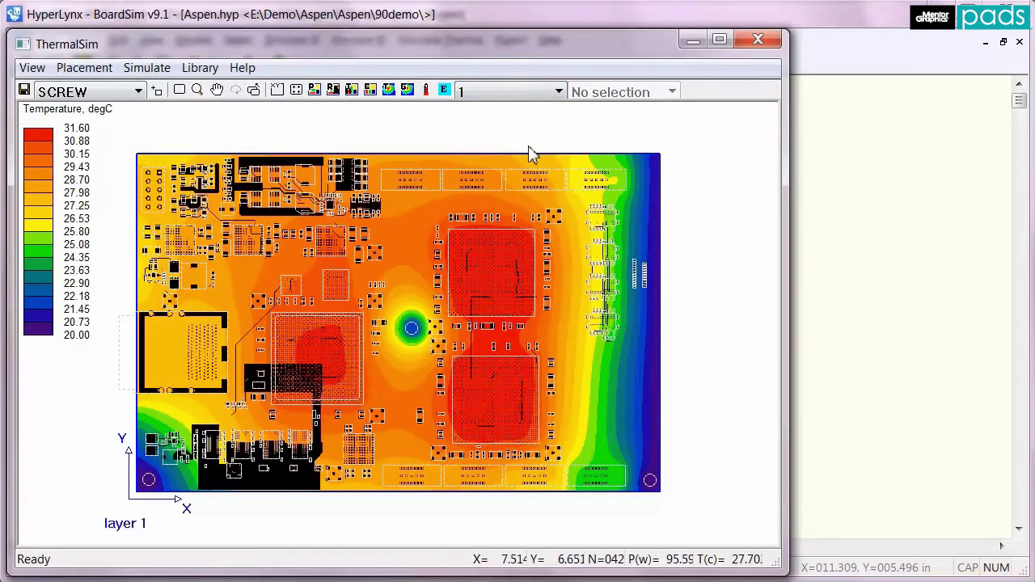
click(557, 92)
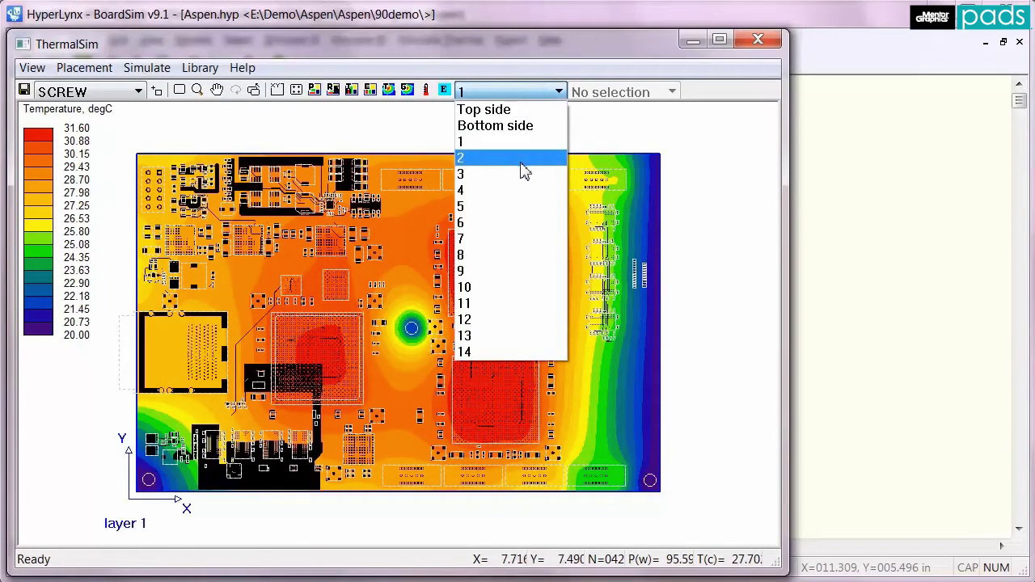
click(522, 161)
click(549, 93)
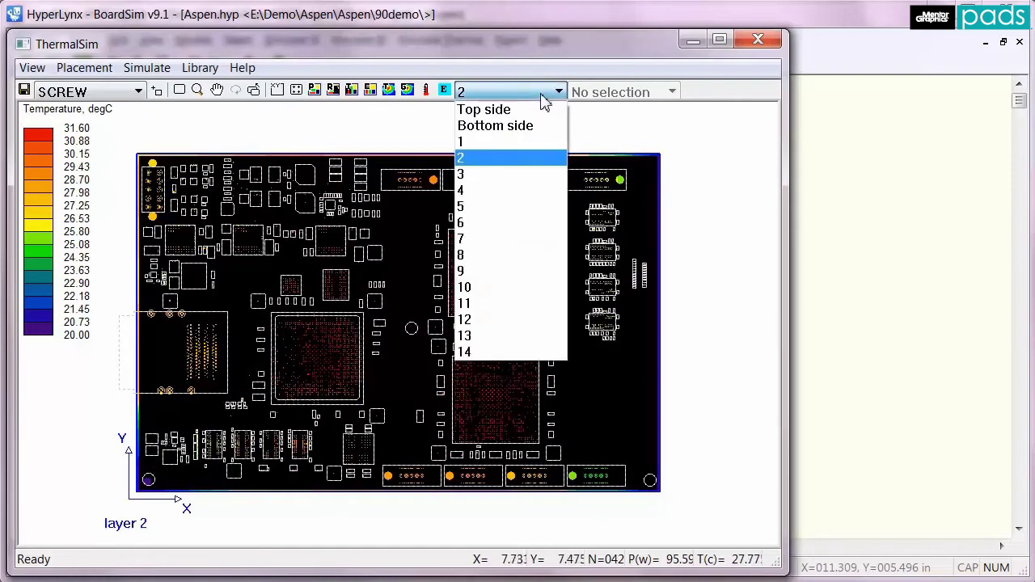
click(522, 178)
click(548, 92)
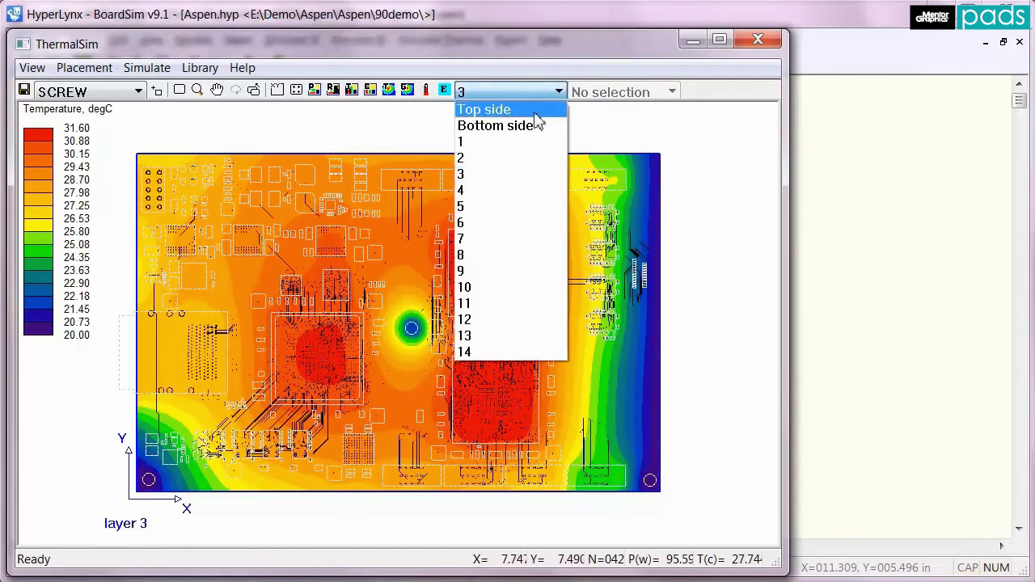
click(509, 209)
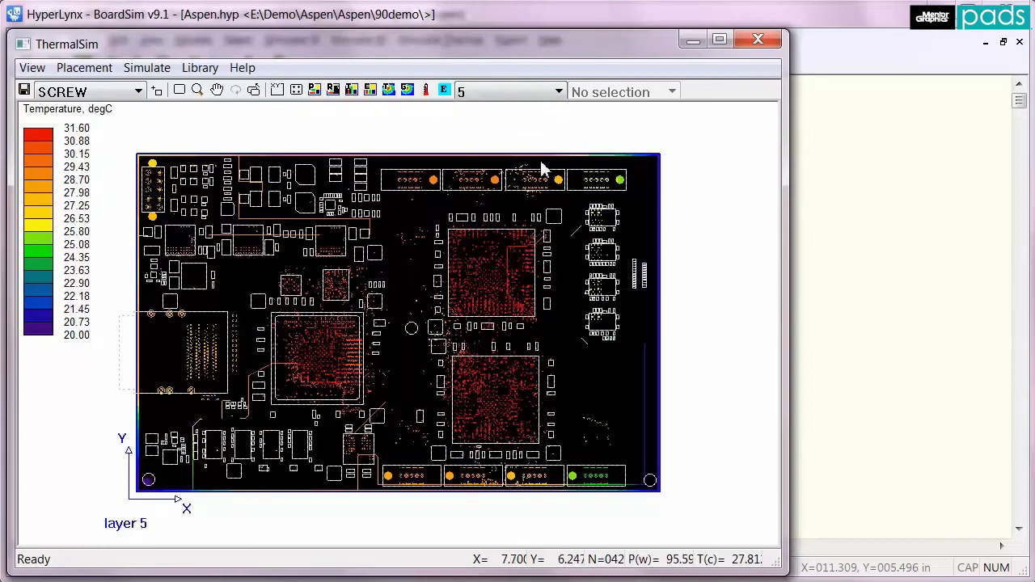
click(550, 92)
click(548, 111)
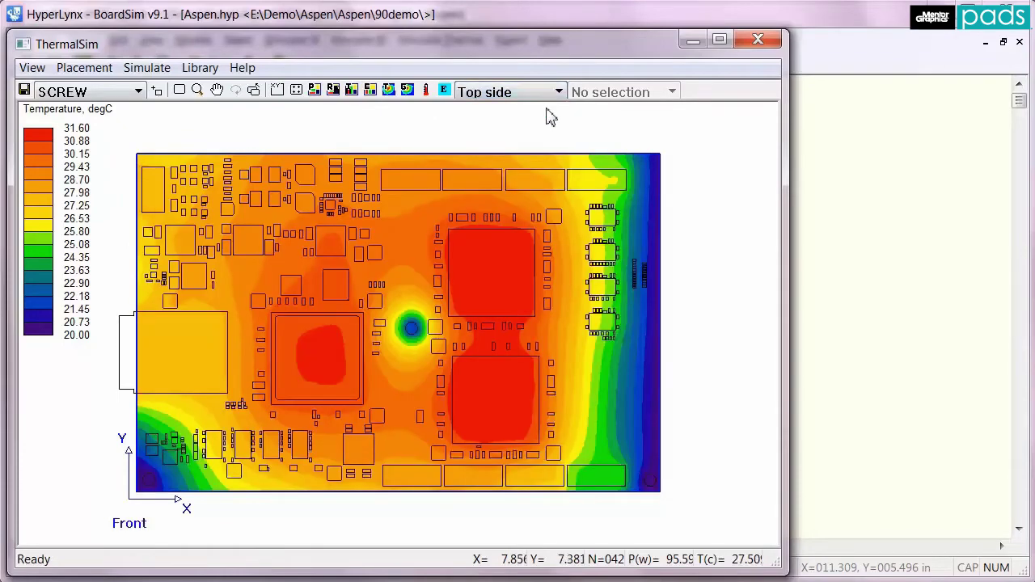
Set the front-side incoming air velocity to 300 ft/m and re-simulate, reaching a 30.5 °C peak
click(445, 90)
drag(451, 117, 480, 122)
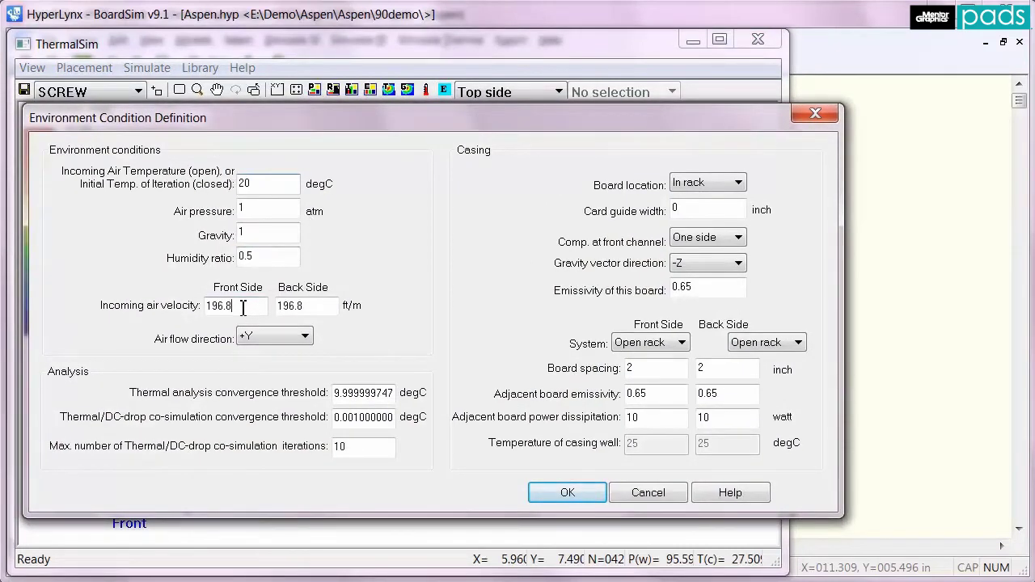
drag(242, 307, 162, 310)
text(300)
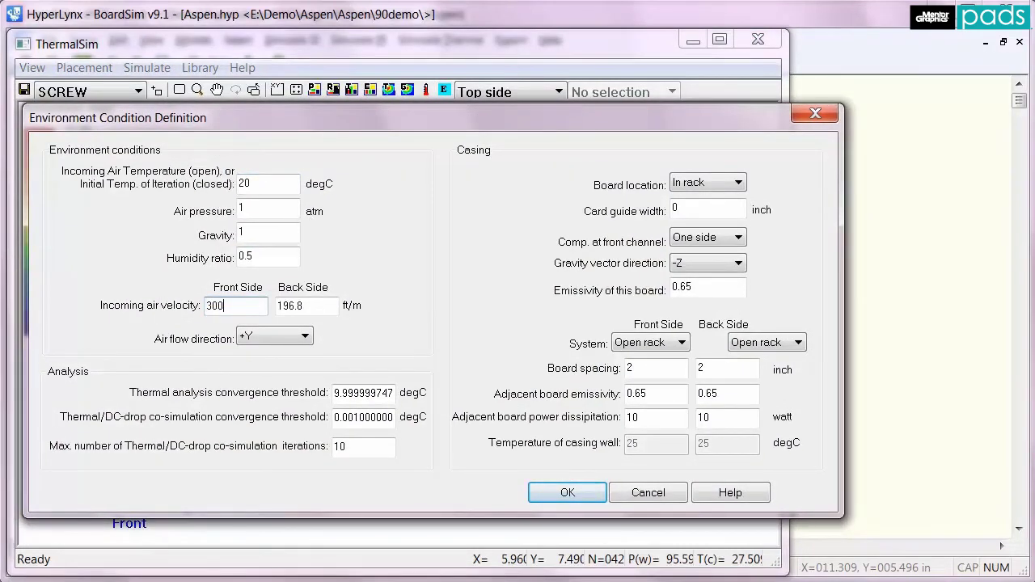
click(557, 493)
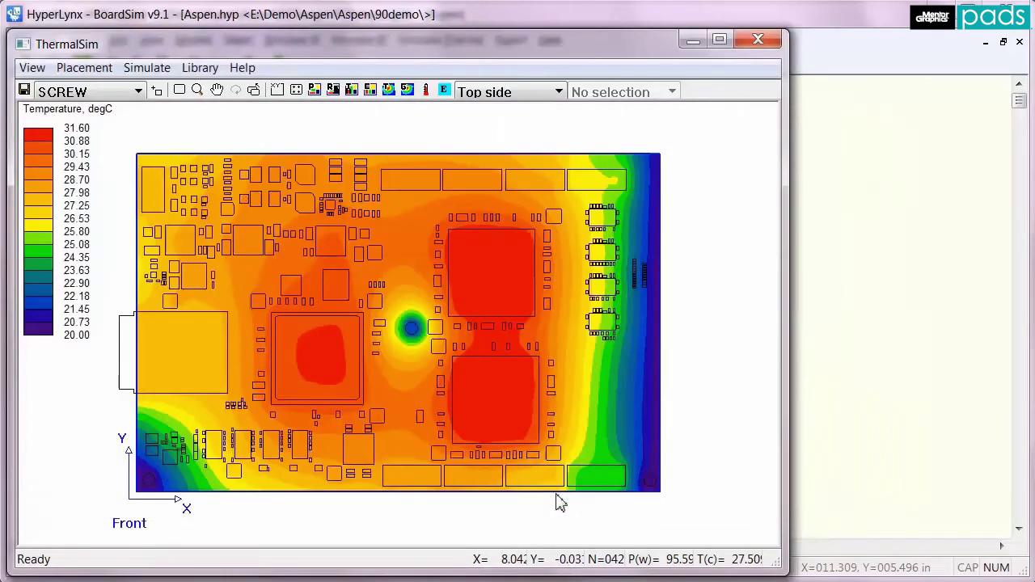
click(429, 91)
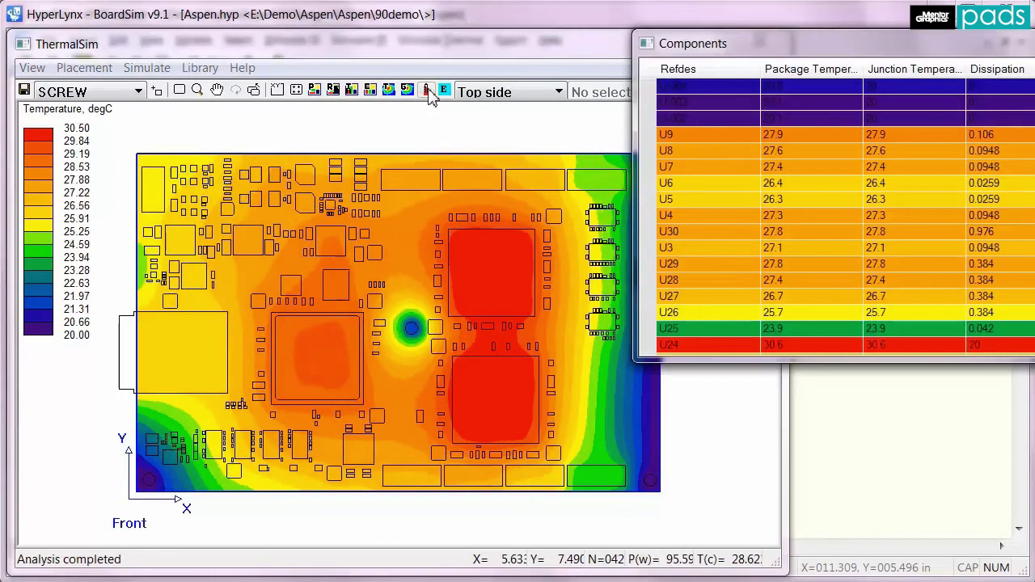
Close the component temperature table with Alt+F4, leaving the 30.5 °C thermal map visible
key(alt+F4)
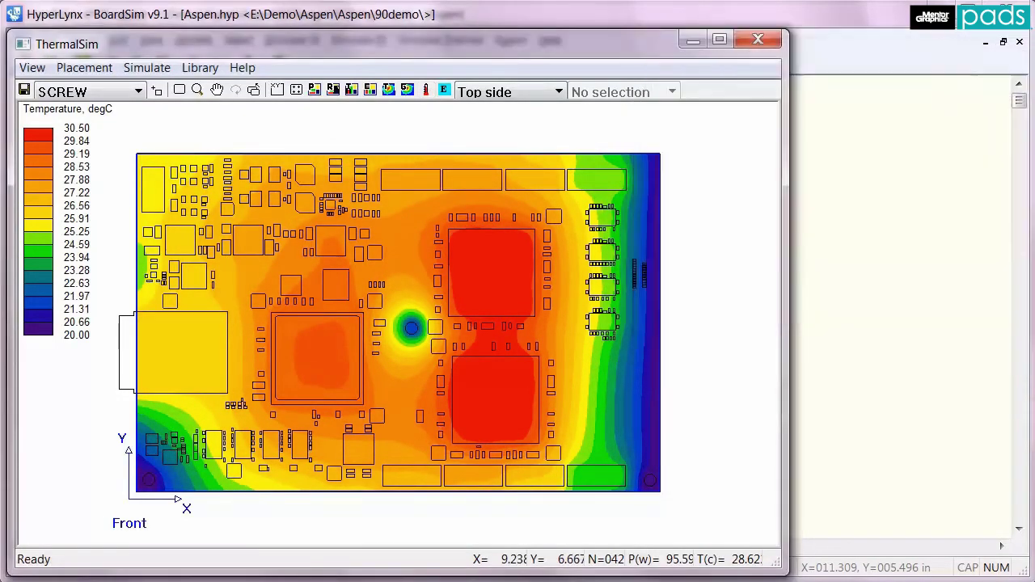